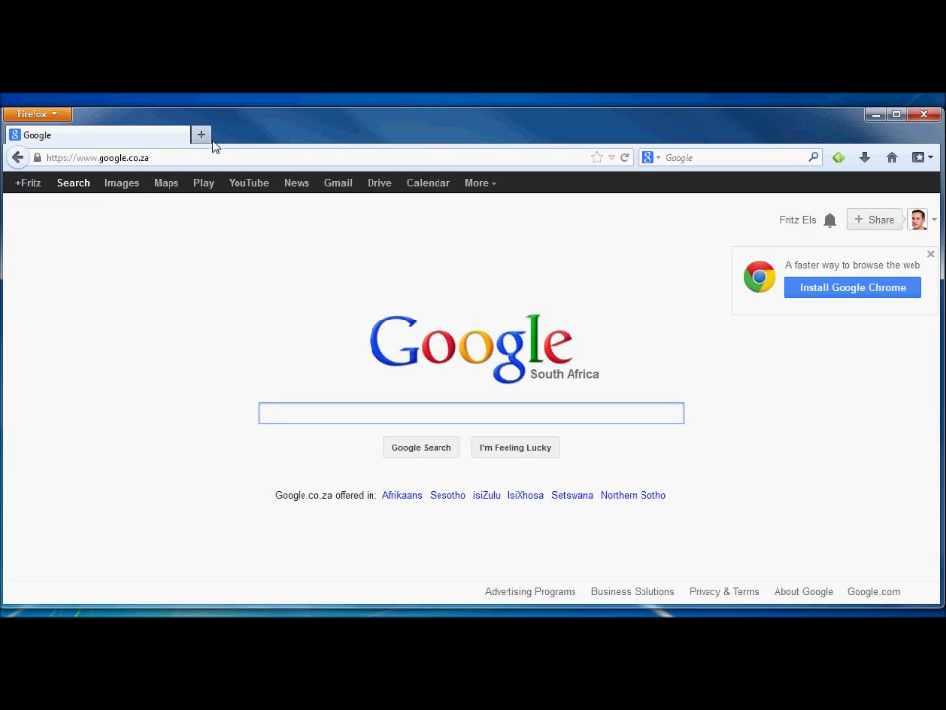
left_click(159, 159)
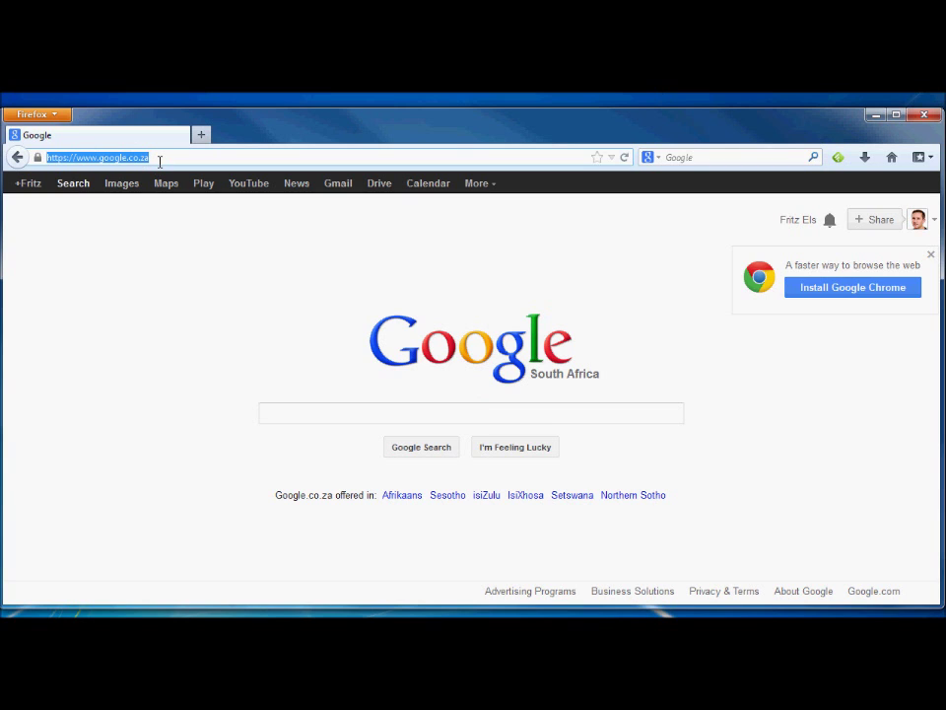
key("BackSpace")
type("ww")
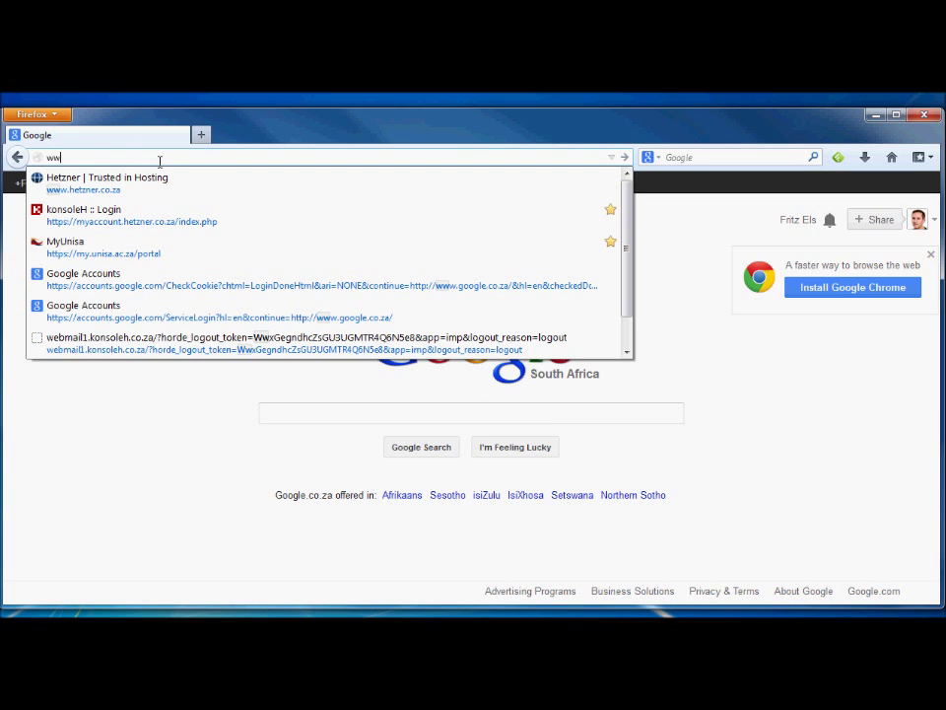
left_click(139, 184)
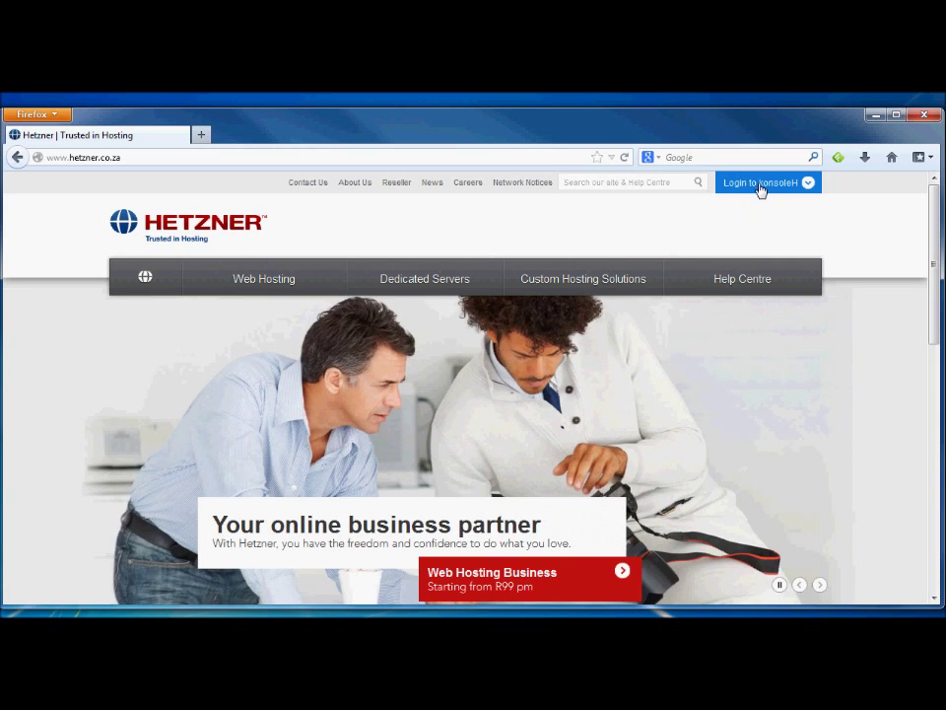
Log in to konsoleH with the saved account e-mail and the account password
left_click(761, 187)
left_click(573, 199)
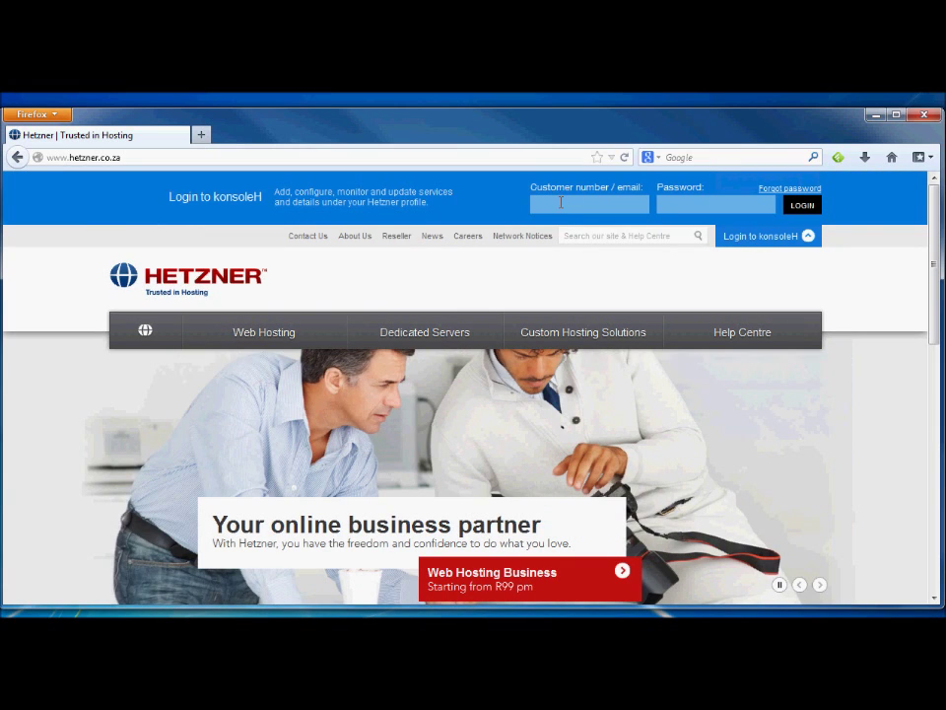
type("test")
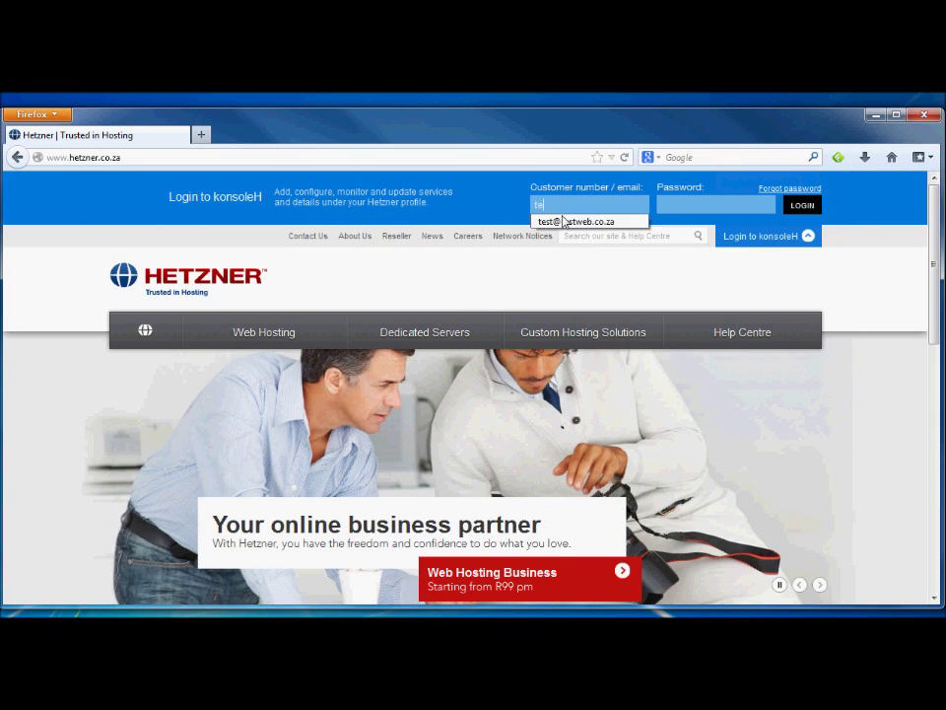
left_click(576, 222)
left_click(686, 209)
type("password")
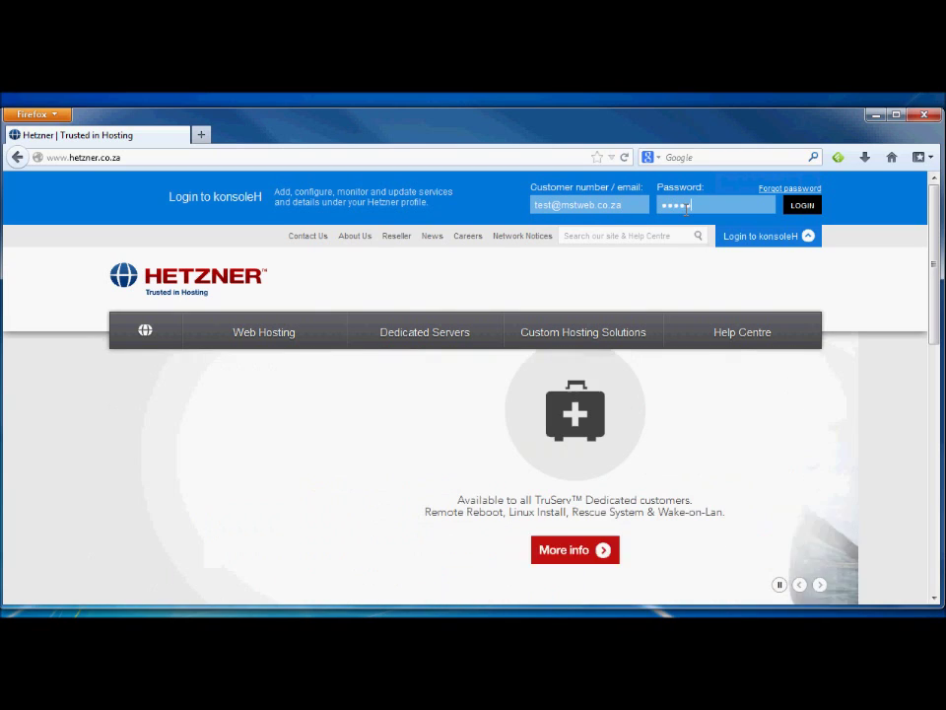
type("1")
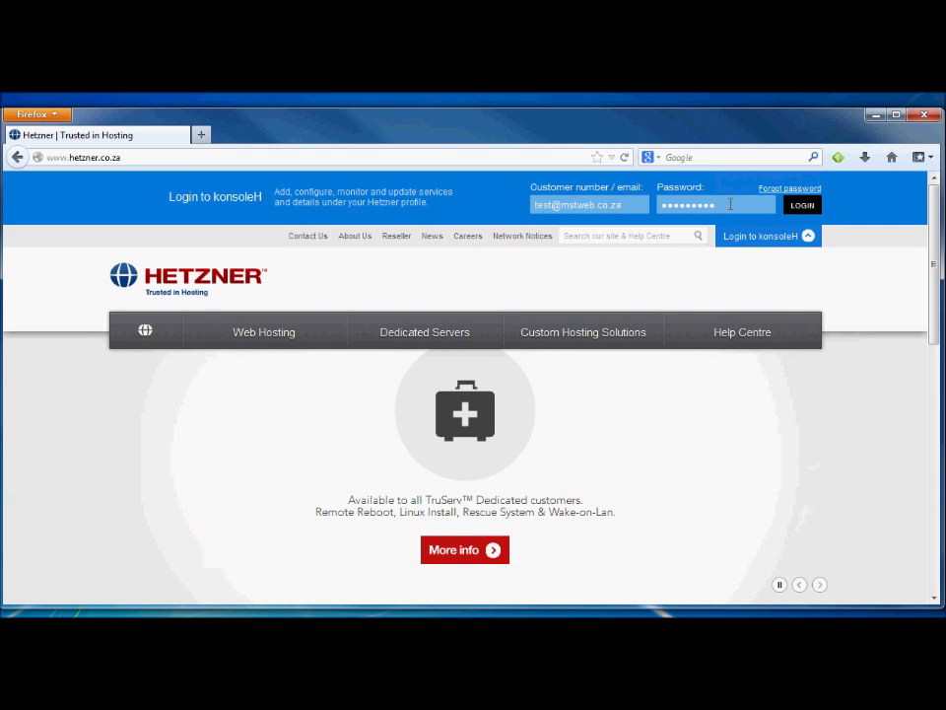
left_click(803, 206)
Dismiss the password prompt, open Email Tutorial, and reveal its blocked images
left_click(318, 178)
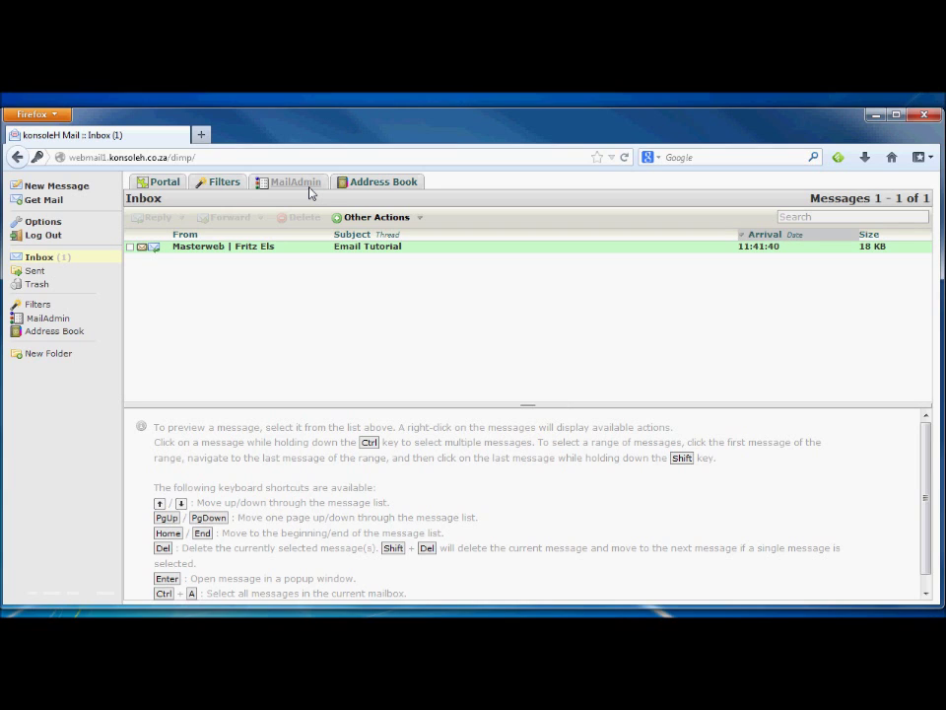
left_click(215, 254)
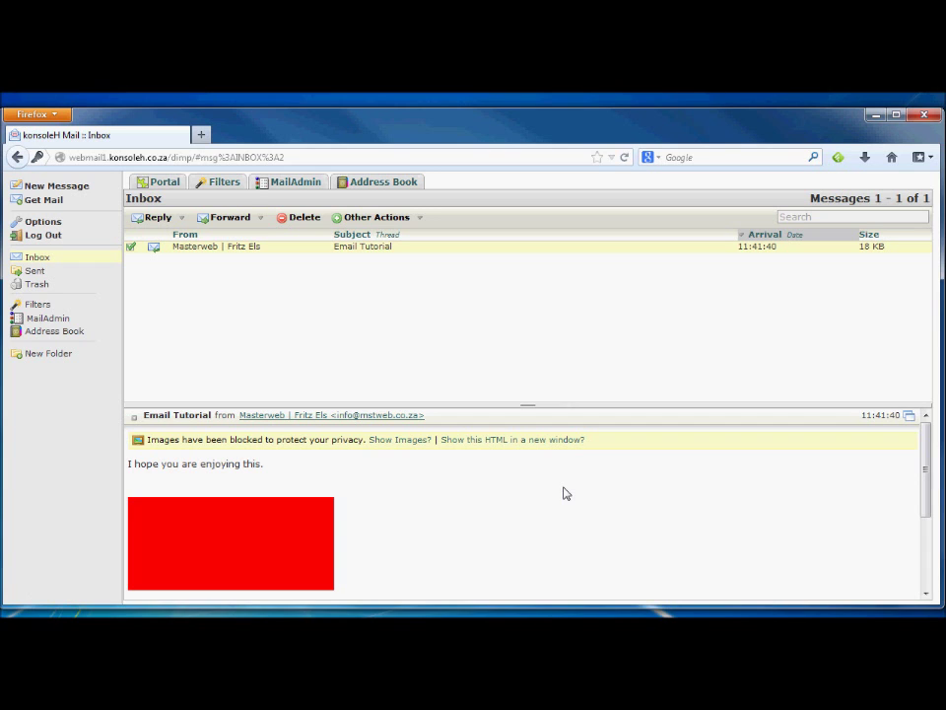
left_click(399, 439)
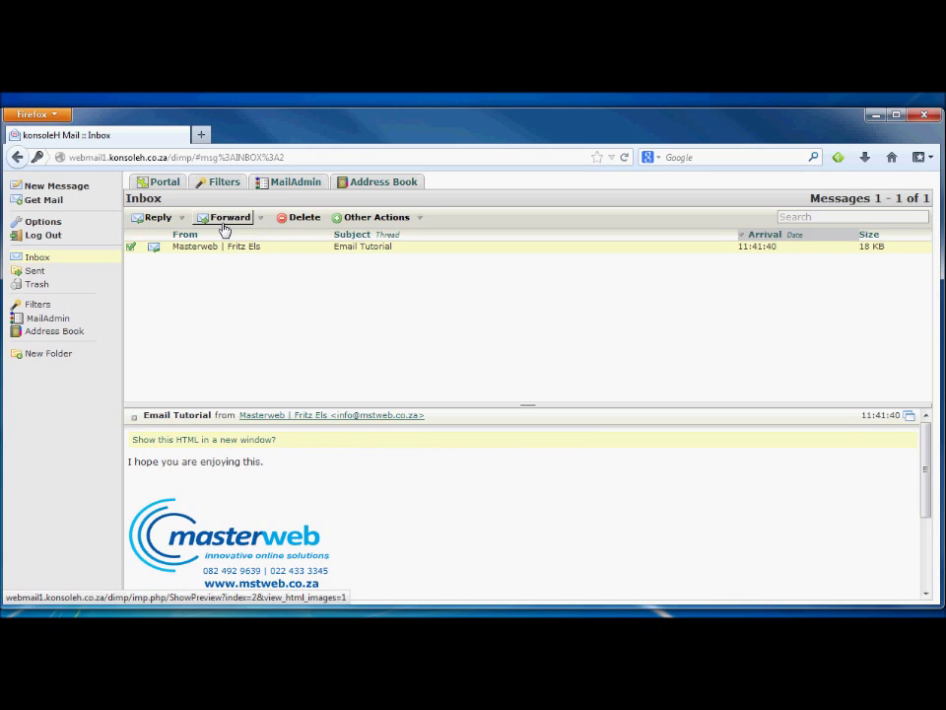
Start a reply to Email Tutorial and add the company's billing address to the recipients
left_click(157, 218)
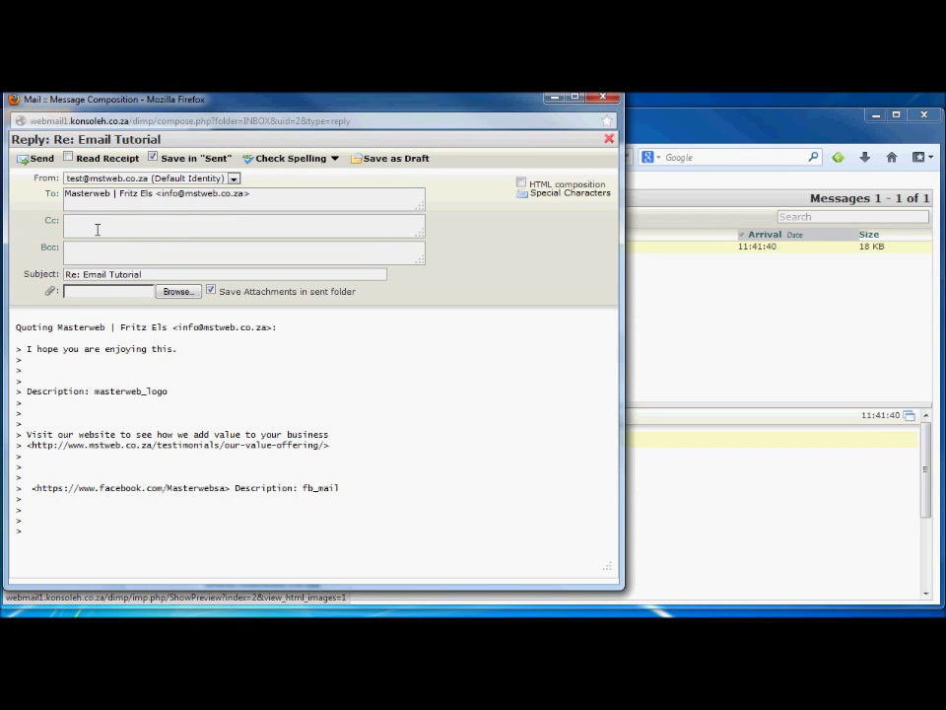
left_click(98, 227)
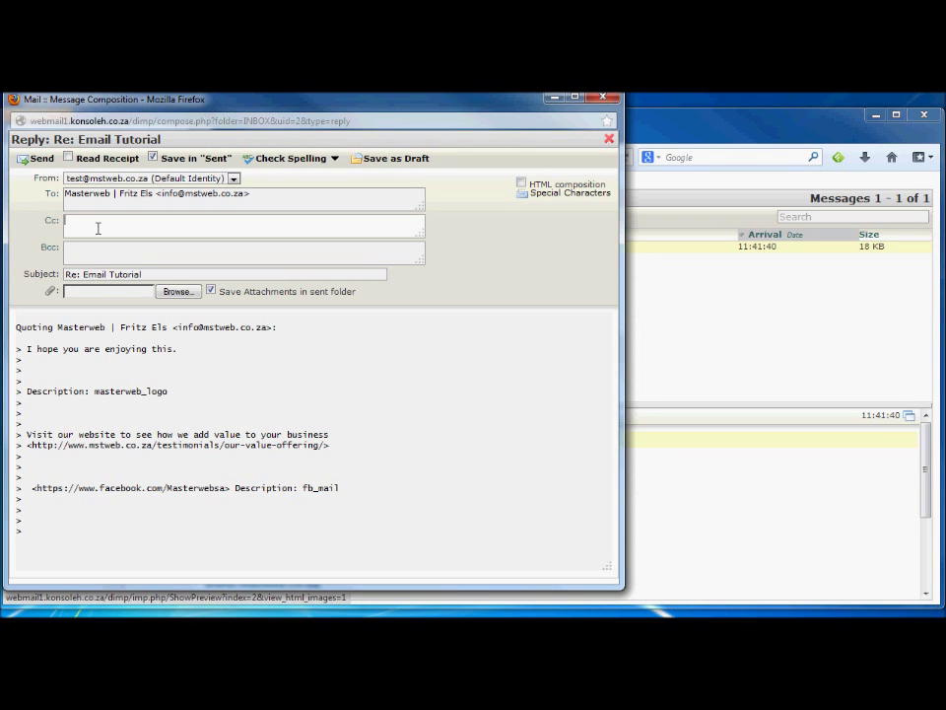
left_click(83, 194)
left_click(251, 193)
Write 'Thank you dear sir.' above the quoted text and send the reply
left_click(99, 327)
key("Return")
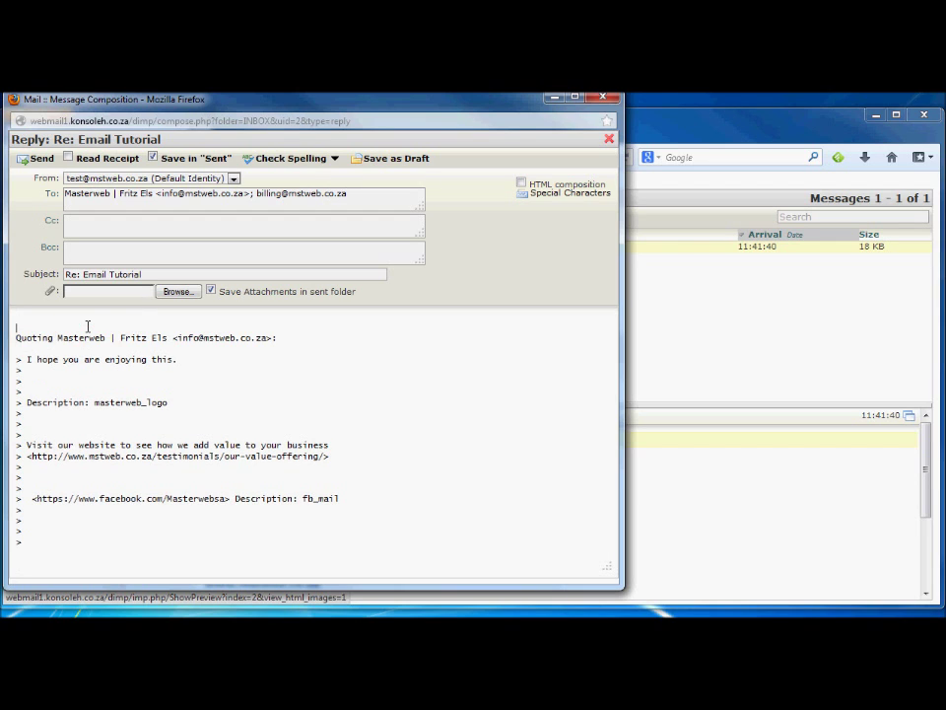
type("Thank you dear sir.")
left_click(37, 160)
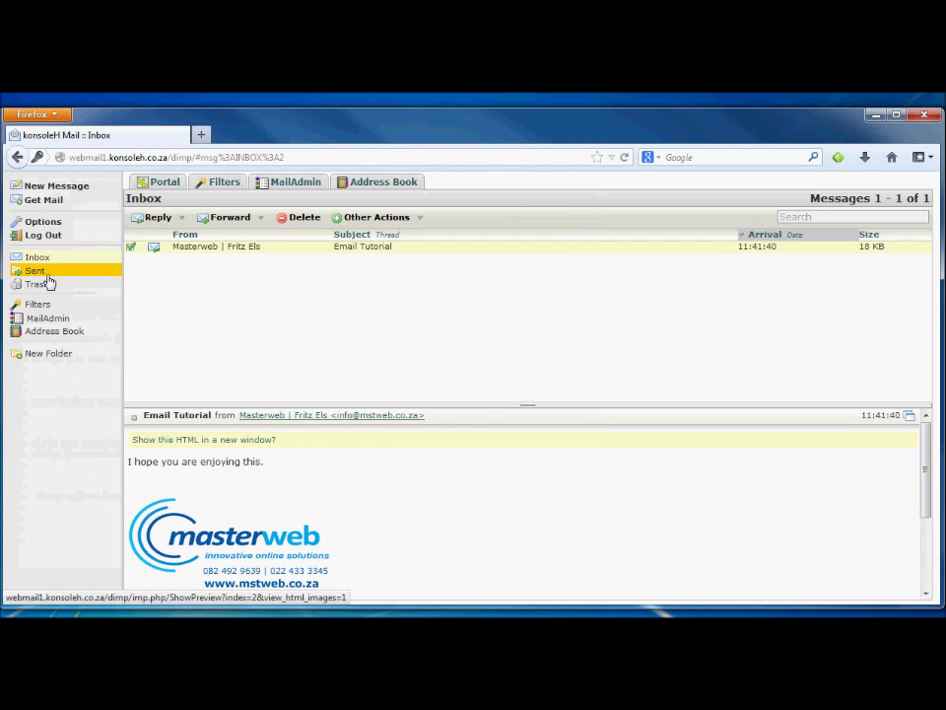
Start a new message to the company's info address with subject 'Mailer'
left_click(43, 272)
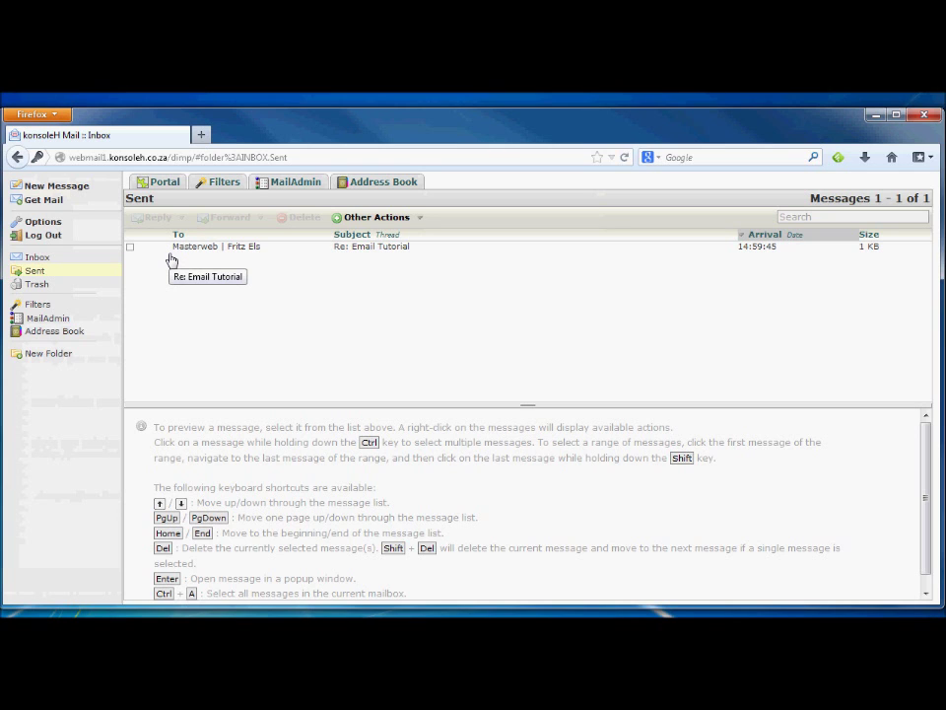
left_click(61, 188)
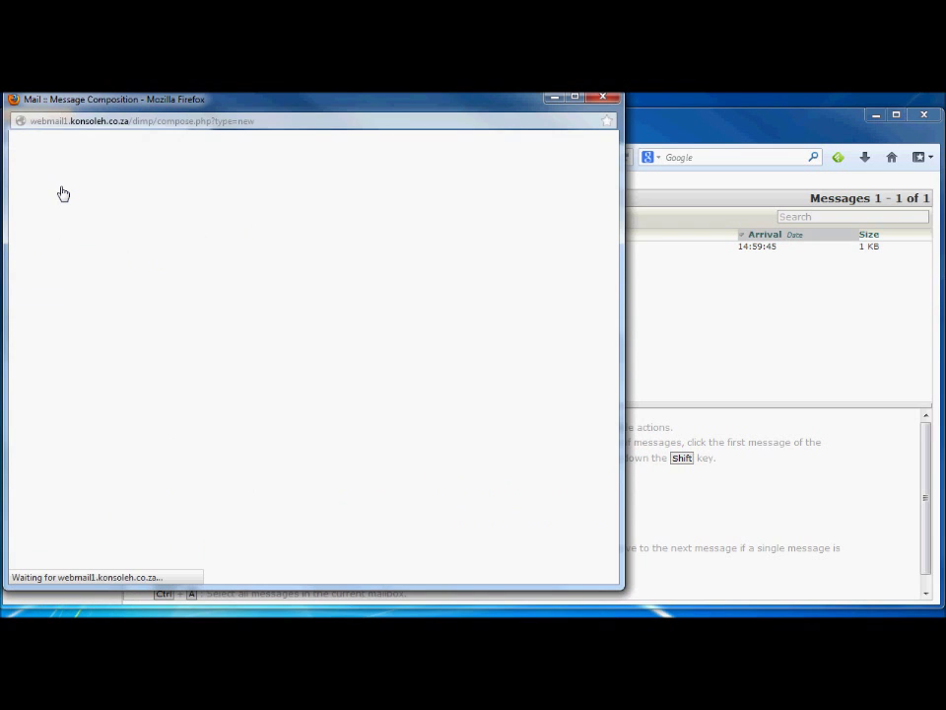
left_click(76, 195)
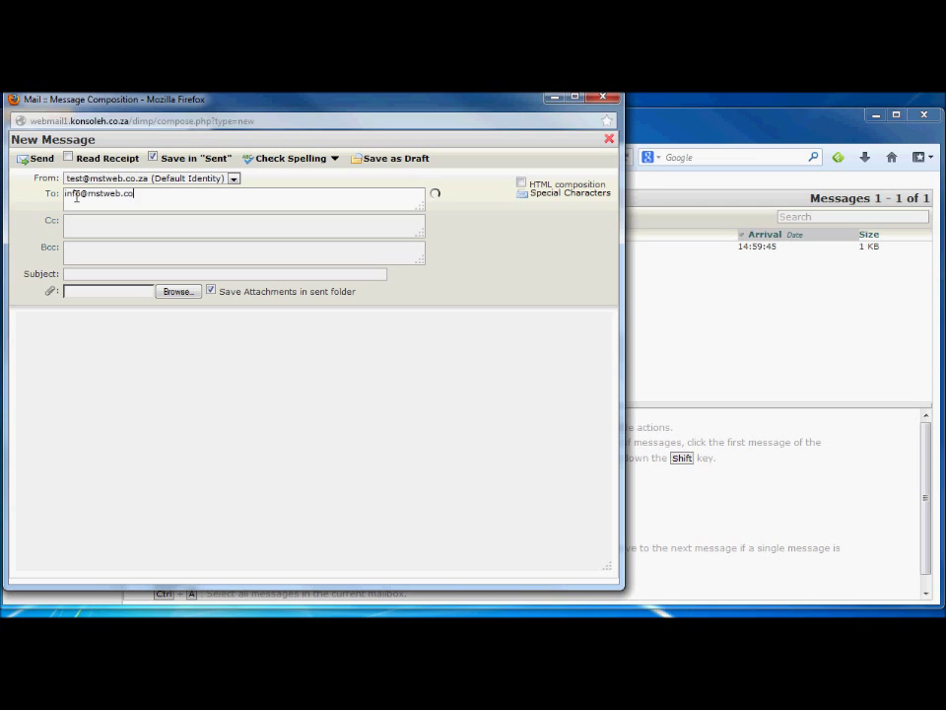
key("Tab")
key("Tab")
key("Tab")
type("Mailer")
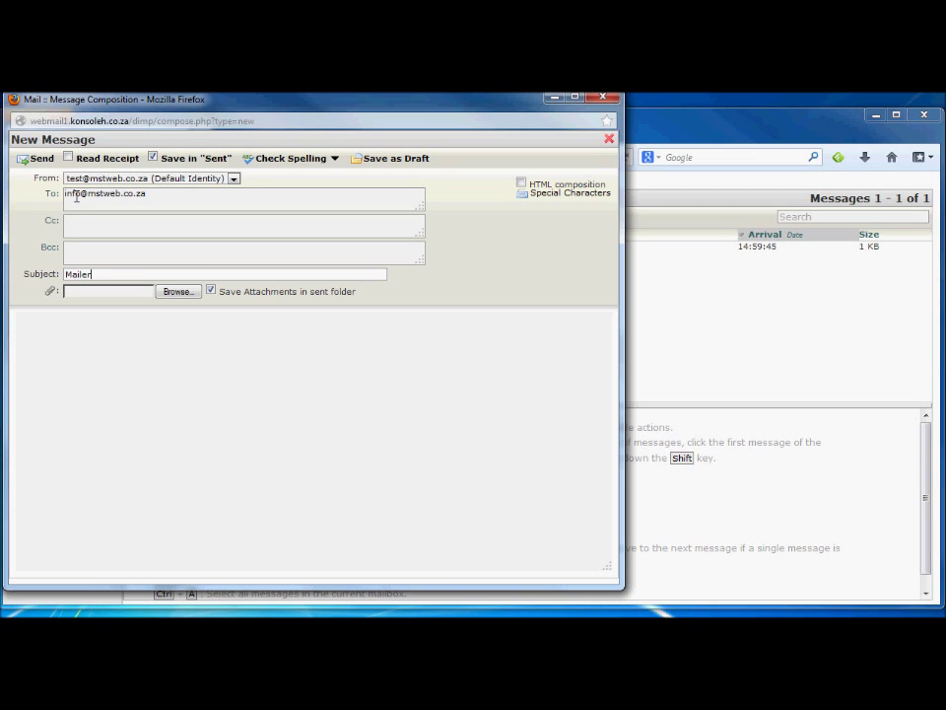
Write 'Hello world' plus a sign-off name in the body and send it
left_click(76, 330)
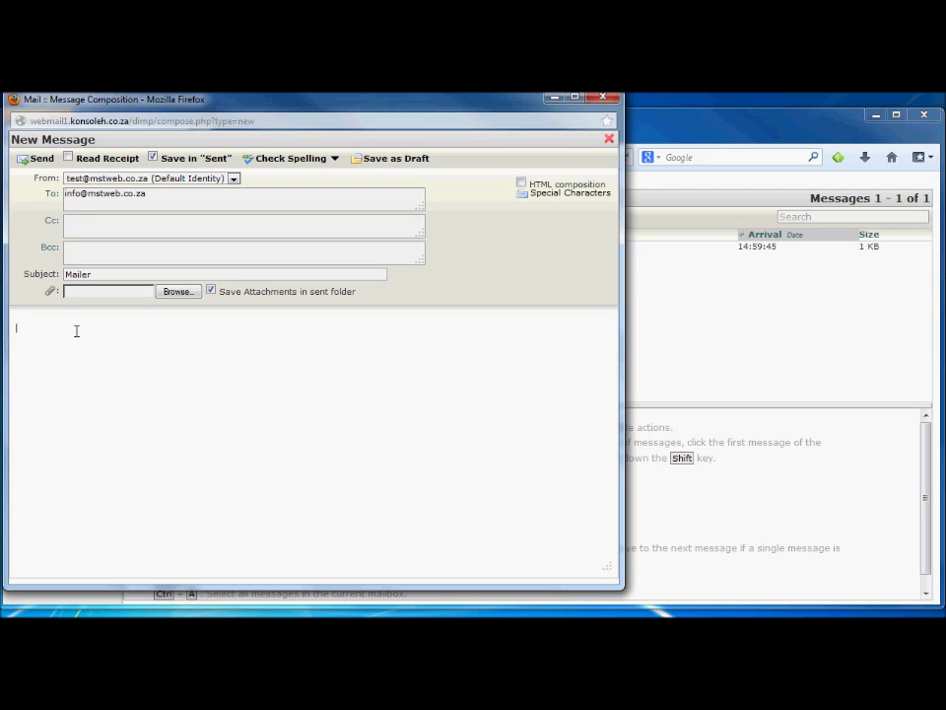
type("Hello world")
key("Return")
key("Return")
type("Fritz")
left_click(41, 162)
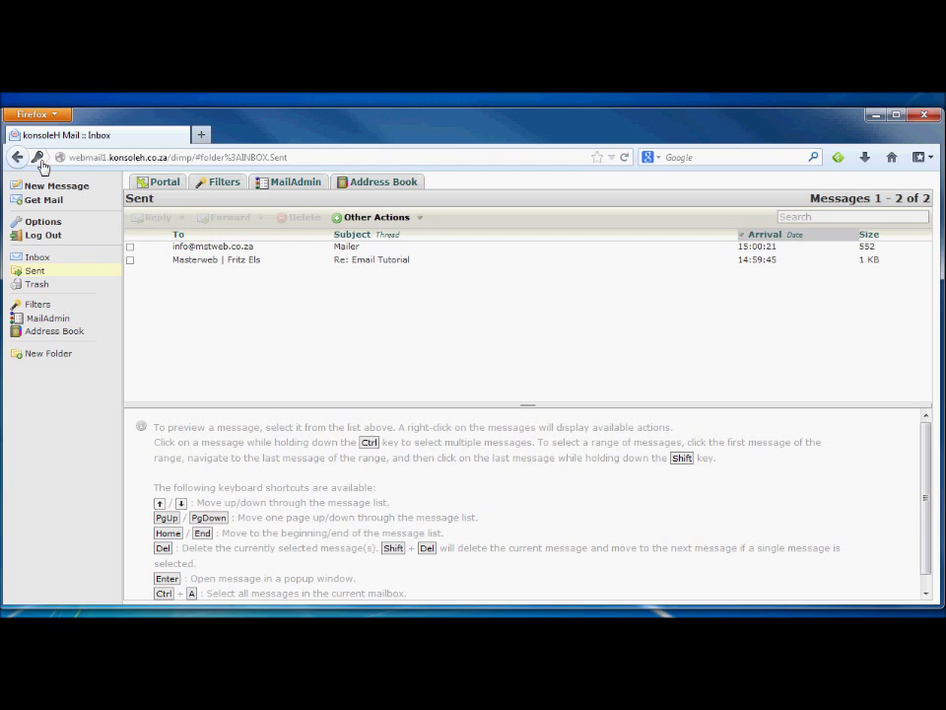
In MailAdmin, enter the account's new password in both fields, submit, and return to the menu
left_click(293, 186)
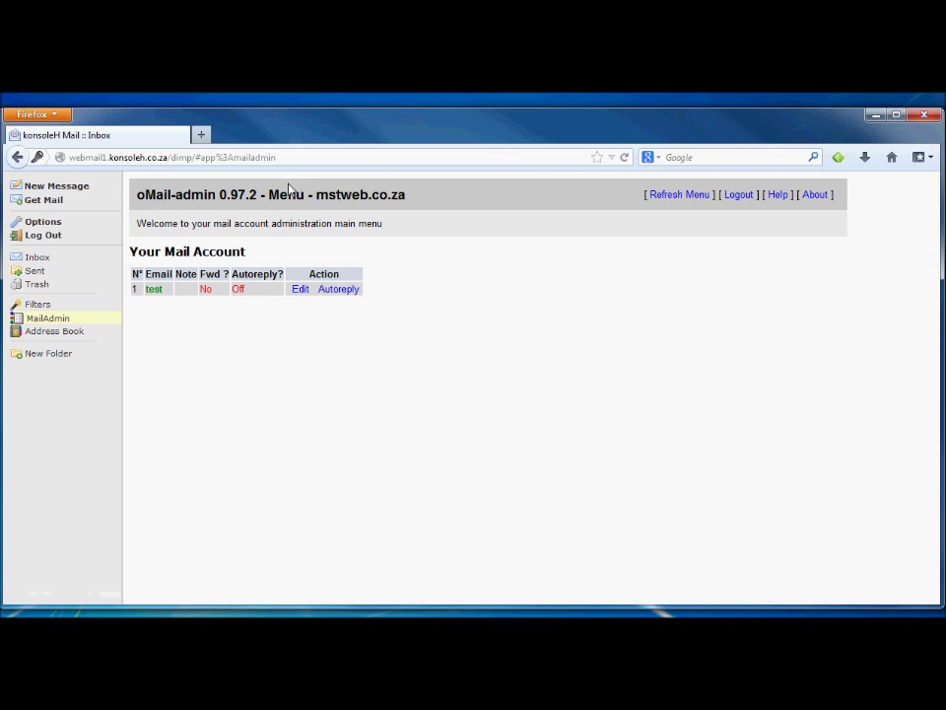
left_click(299, 290)
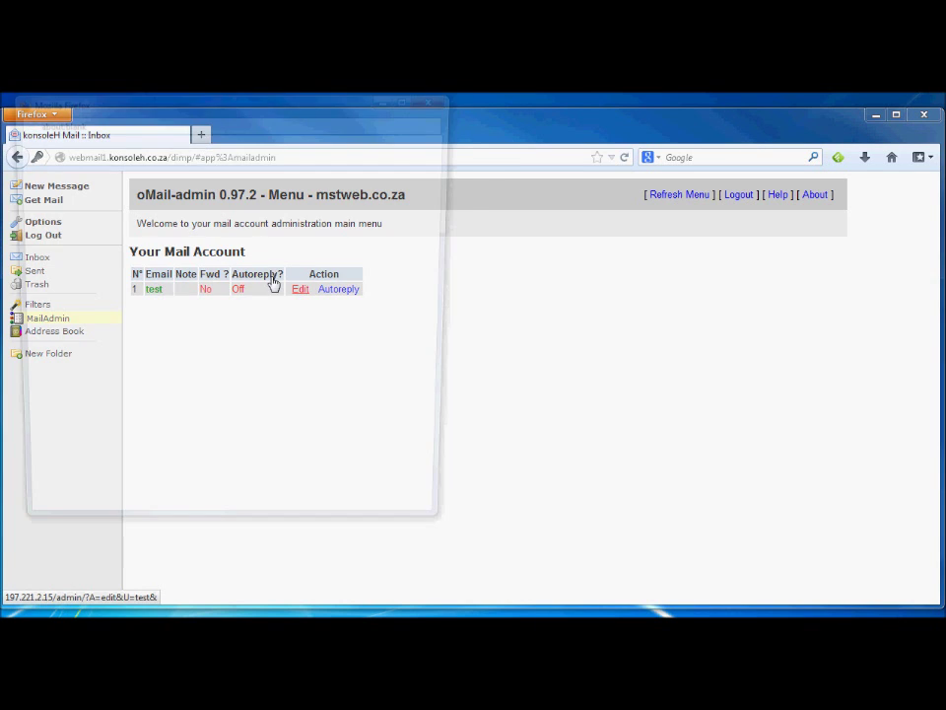
left_click(106, 240)
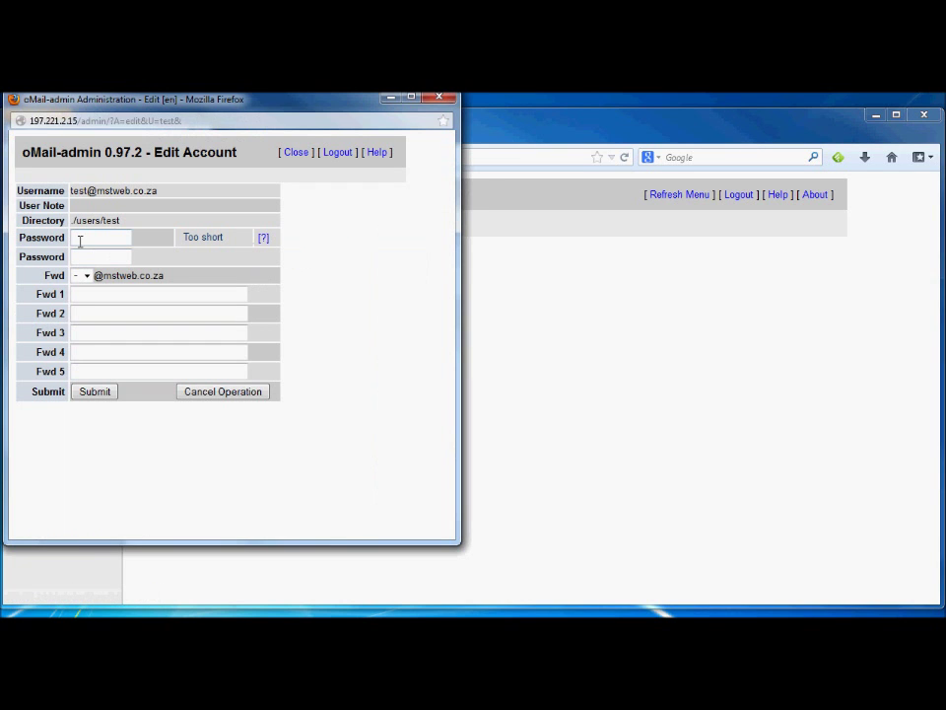
type("t")
key("BackSpace")
type("test123456")
key("Tab")
type("test1")
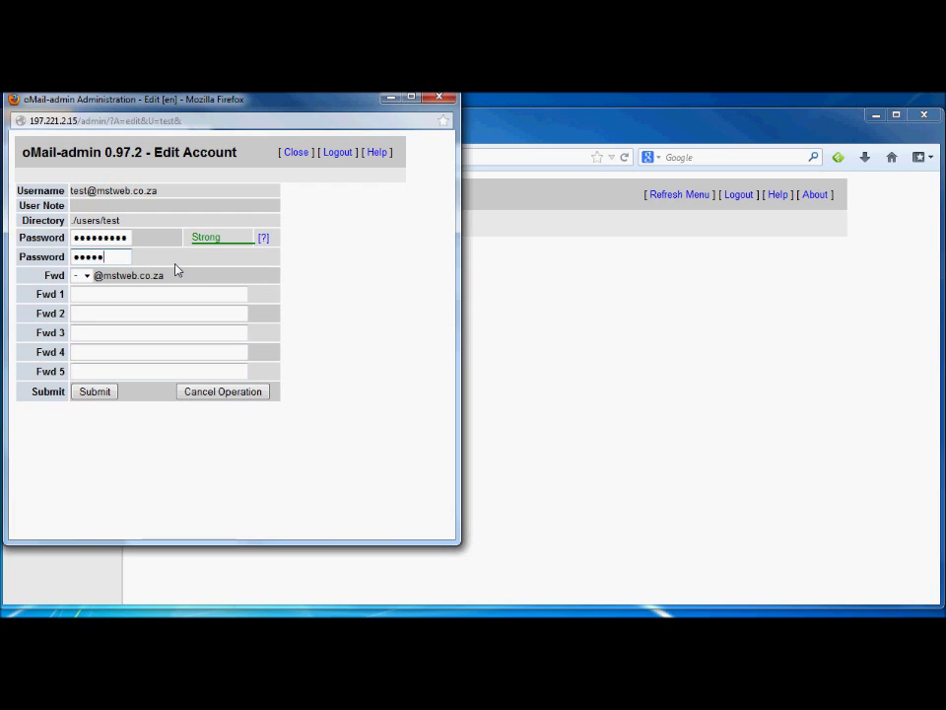
key("BackSpace")
key("BackSpace")
key("BackSpace")
key("BackSpace")
key("BackSpace")
type("test12346")
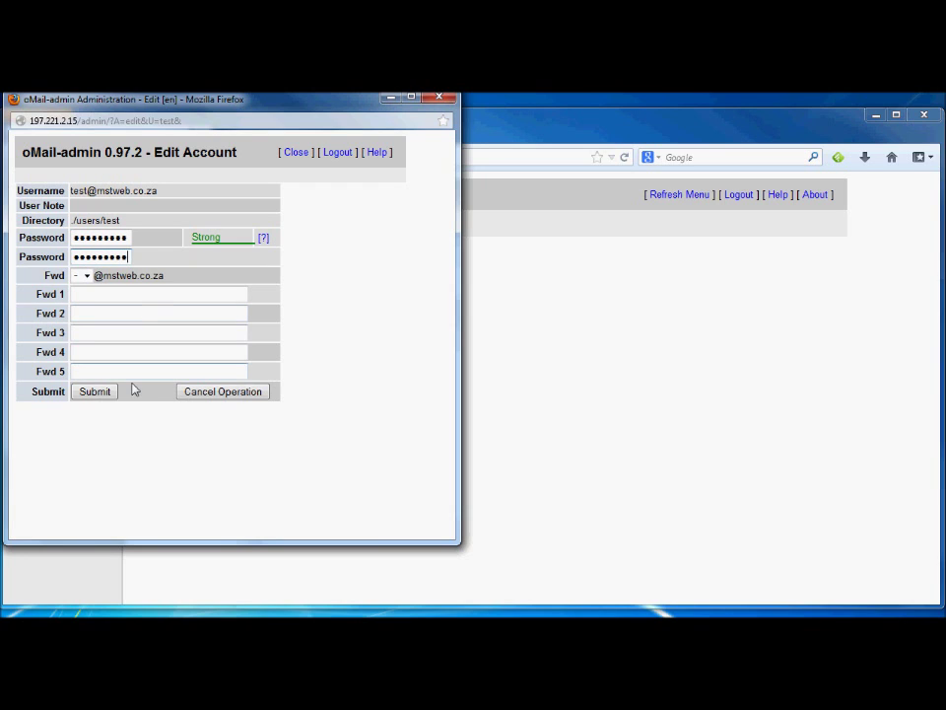
left_click(96, 392)
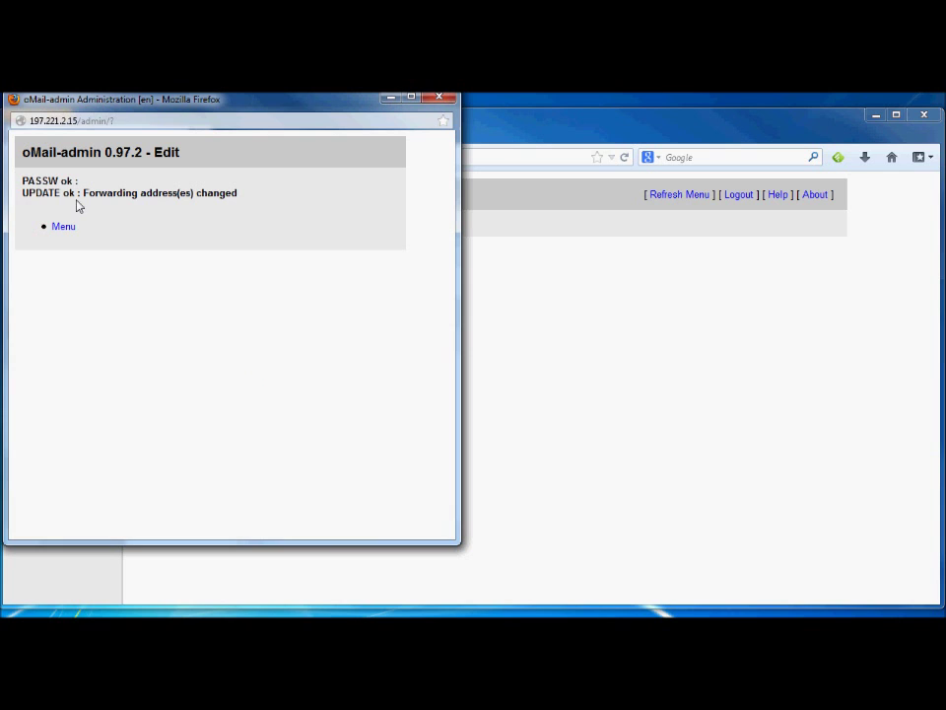
left_click(65, 227)
Dismiss Firefox's offer to remember the new password
left_click(317, 180)
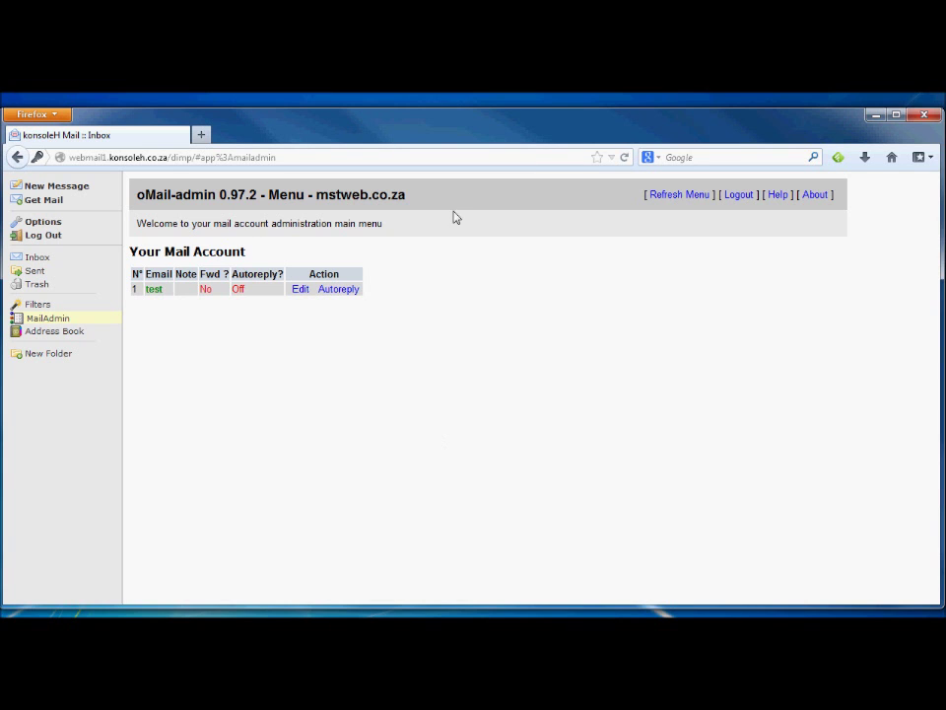
Give the autoreply subject 'Happy holidays' and a 3-month boat cruise message
left_click(338, 289)
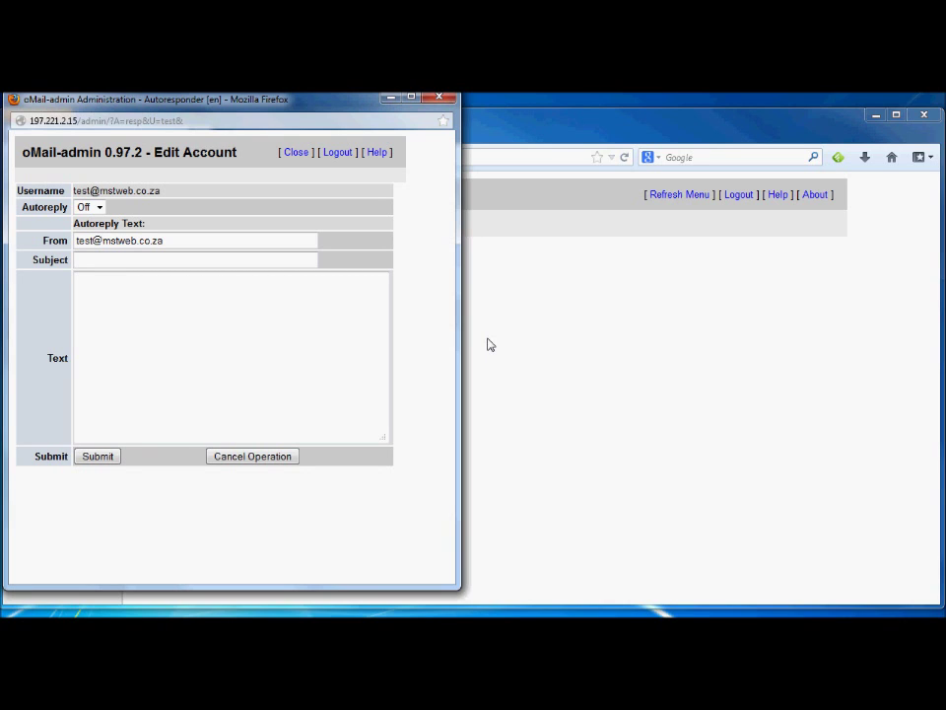
left_click(85, 261)
type("H")
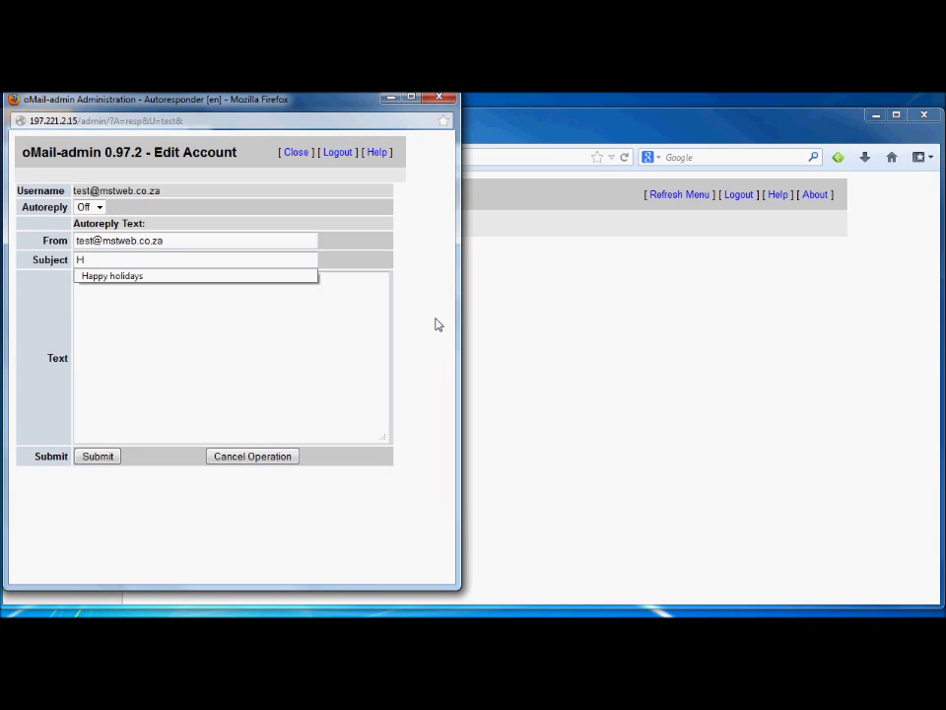
key("Down")
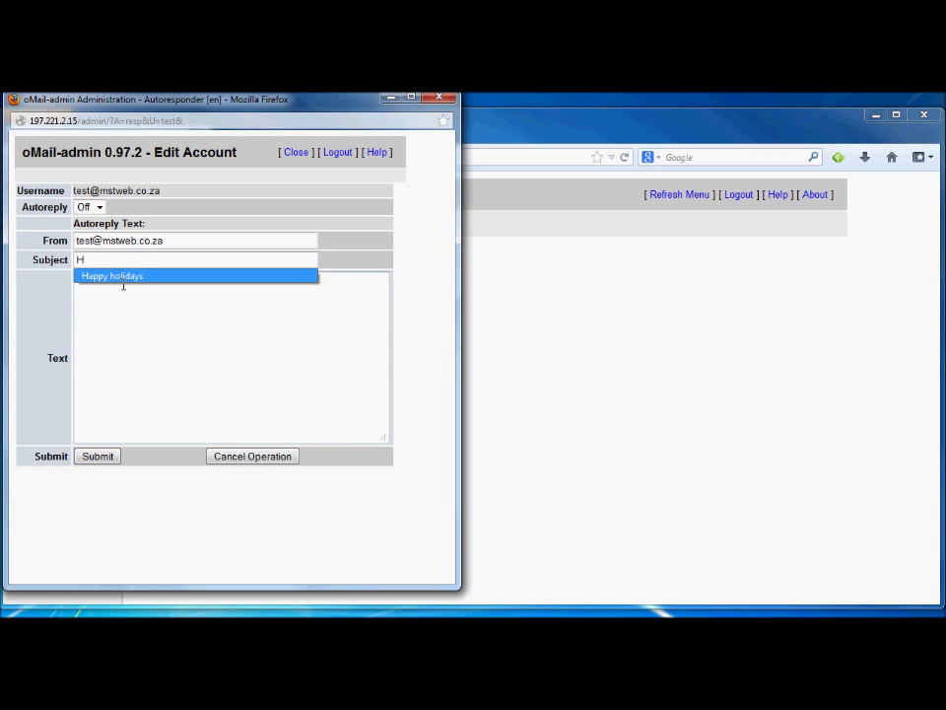
left_click(119, 279)
left_click(120, 286)
type("I am on a boat cruise for 3 months, will be back soon.")
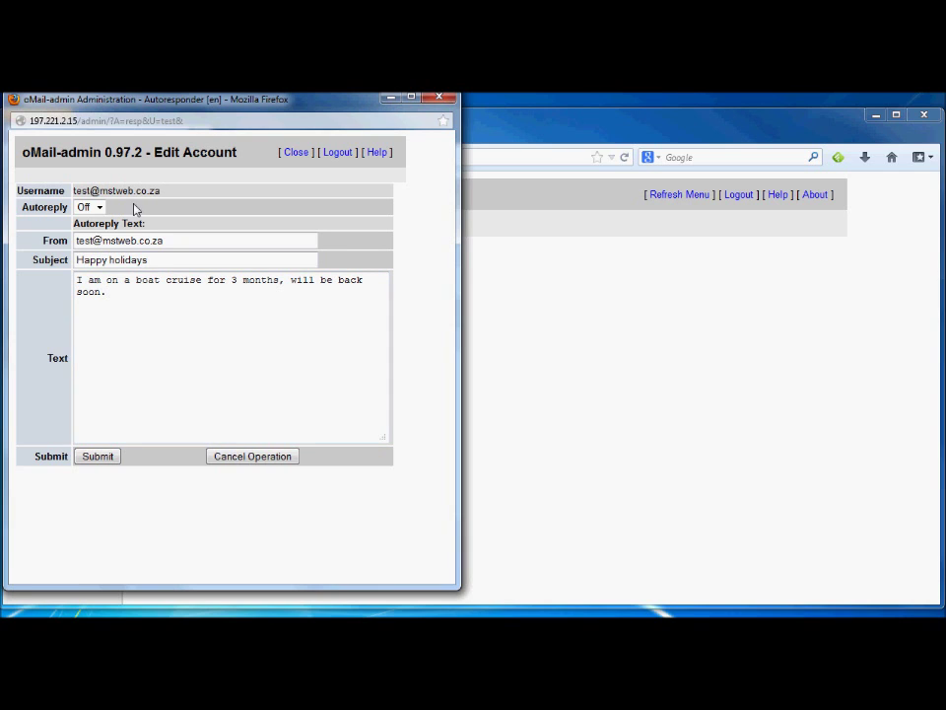
Turn the autoreply On, submit, and return to the account menu
left_click(100, 208)
left_click(87, 221)
left_click(98, 456)
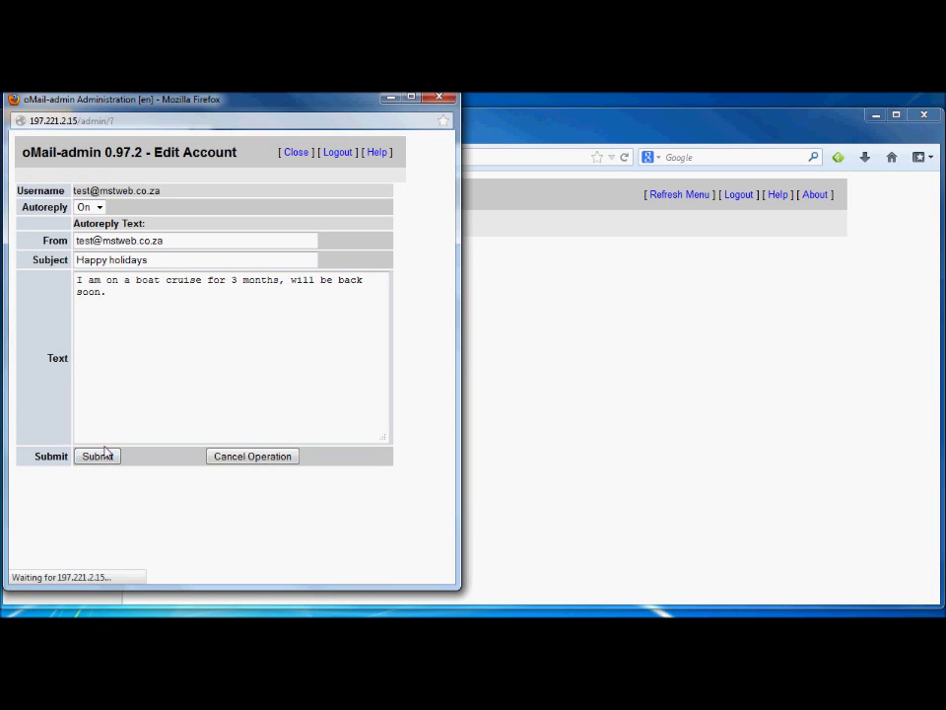
left_click(63, 228)
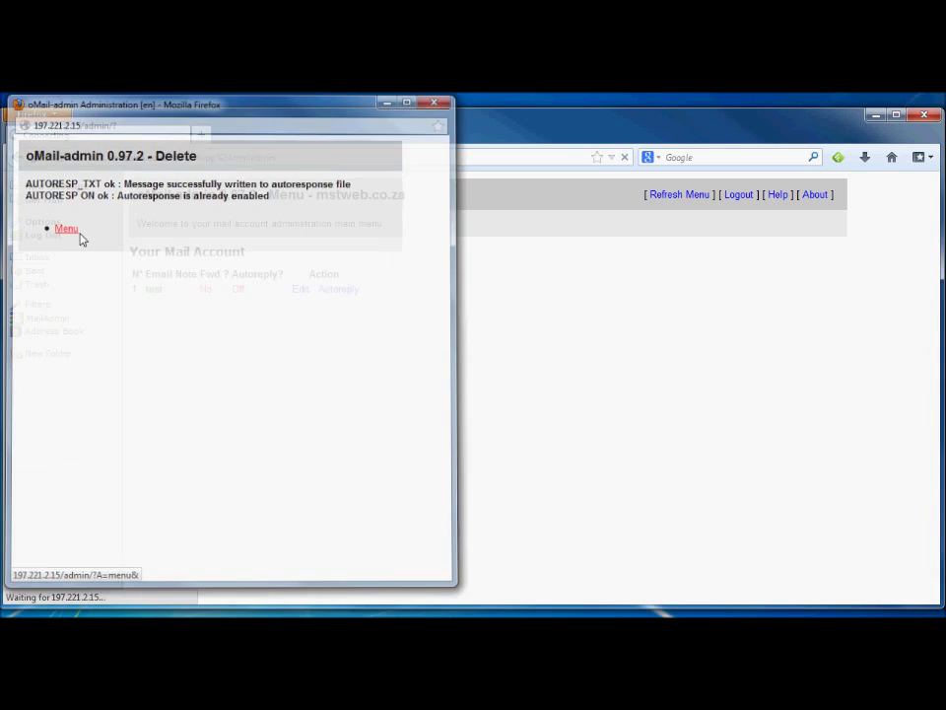